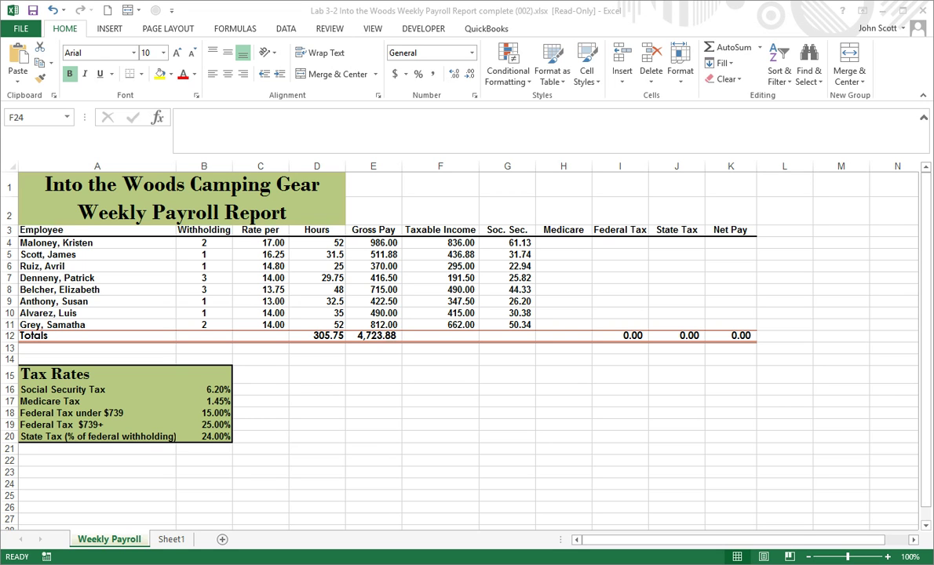
# Step: Make the B16 reference in G4's Soc. Sec. formula absolute (=E4*$B$16) and fill the formula down through G11
pyautogui.click(507, 243)
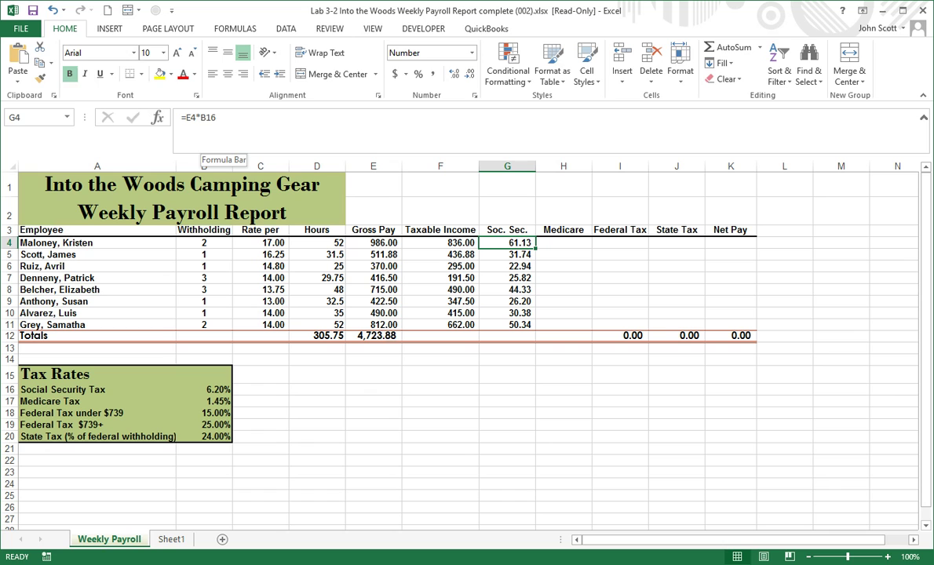
pyautogui.click(216, 118)
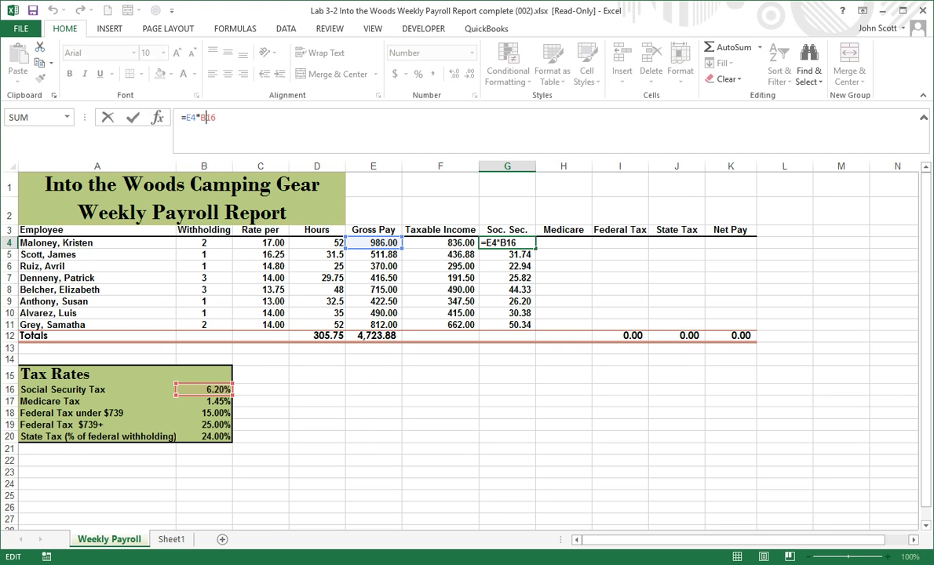
pyautogui.press('F4')
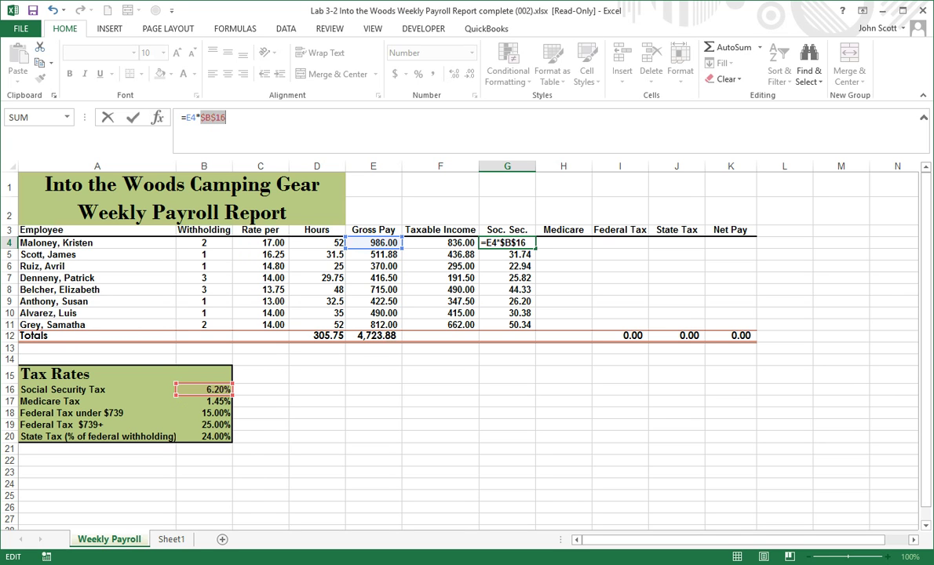
pyautogui.press('Return')
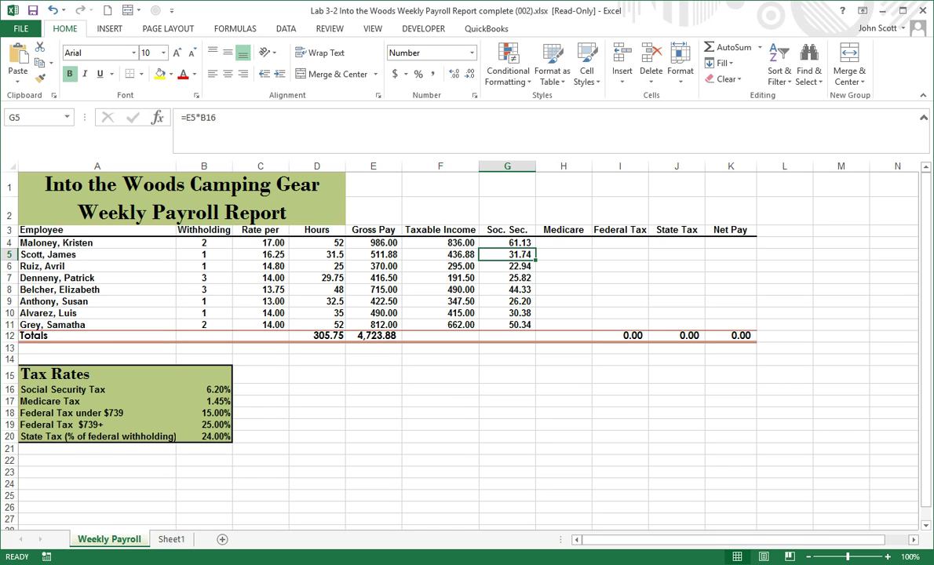
pyautogui.click(508, 242)
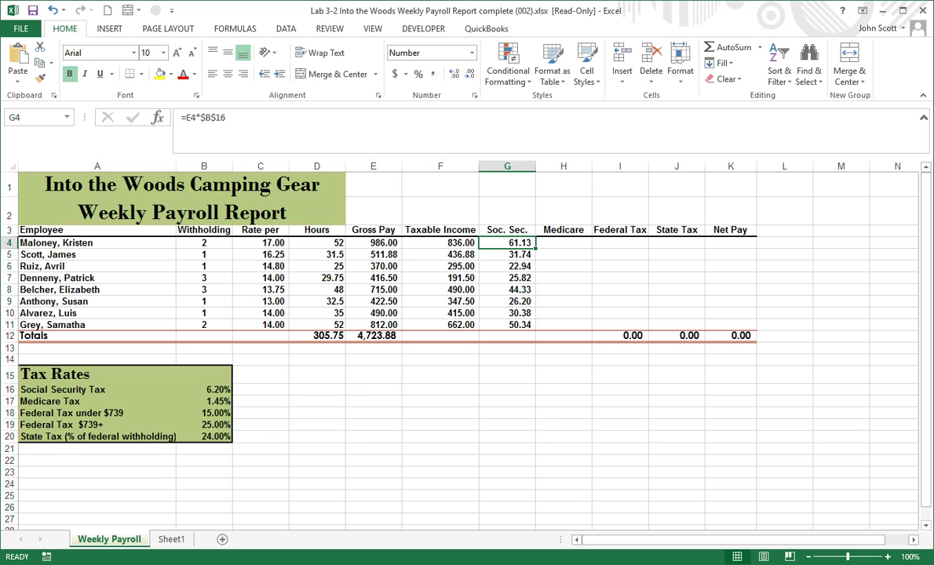
pyautogui.moveTo(536, 248); pyautogui.dragTo(518, 326)
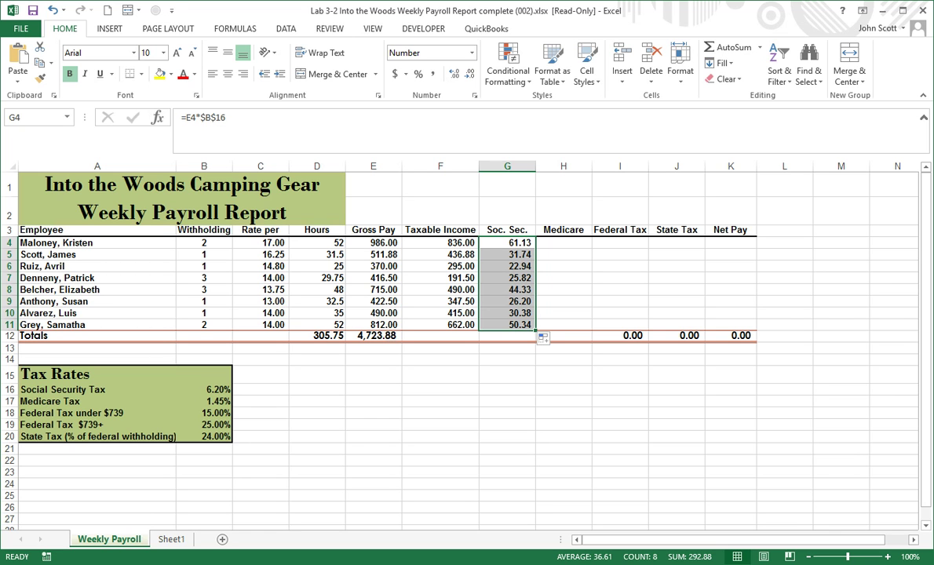
# Step: Enter a Medicare formula in H4 that multiplies gross pay by the fixed Medicare rate, =E4*$B$17
pyautogui.click(563, 243)
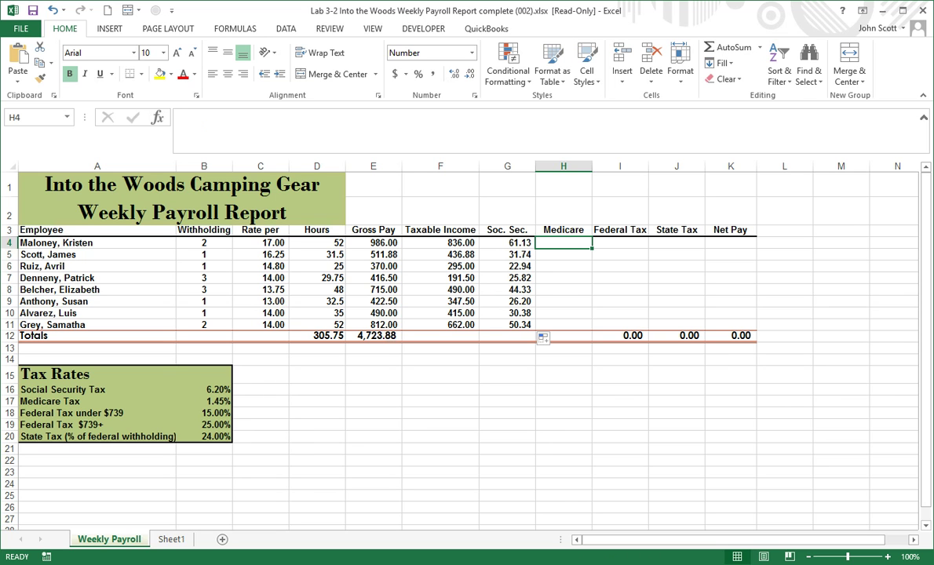
pyautogui.hotkey('alt', 'Tab')
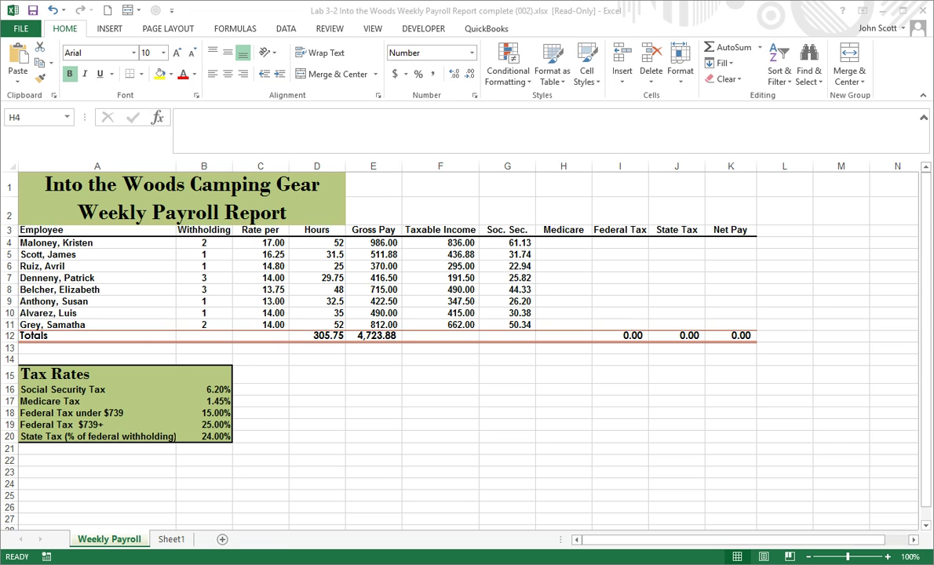
pyautogui.hotkey('alt', 'Tab')
pyautogui.click(181, 125)
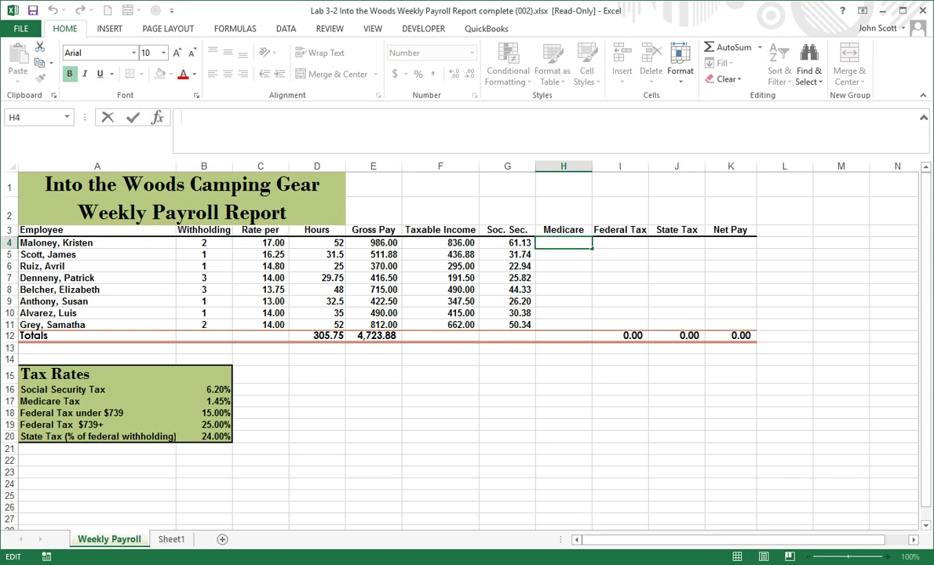
pyautogui.write('=')
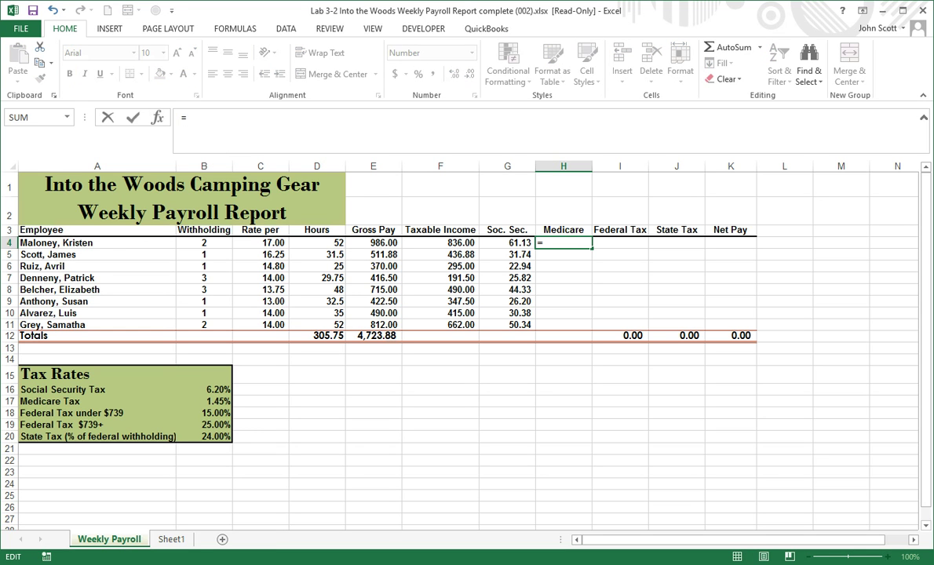
pyautogui.click(373, 243)
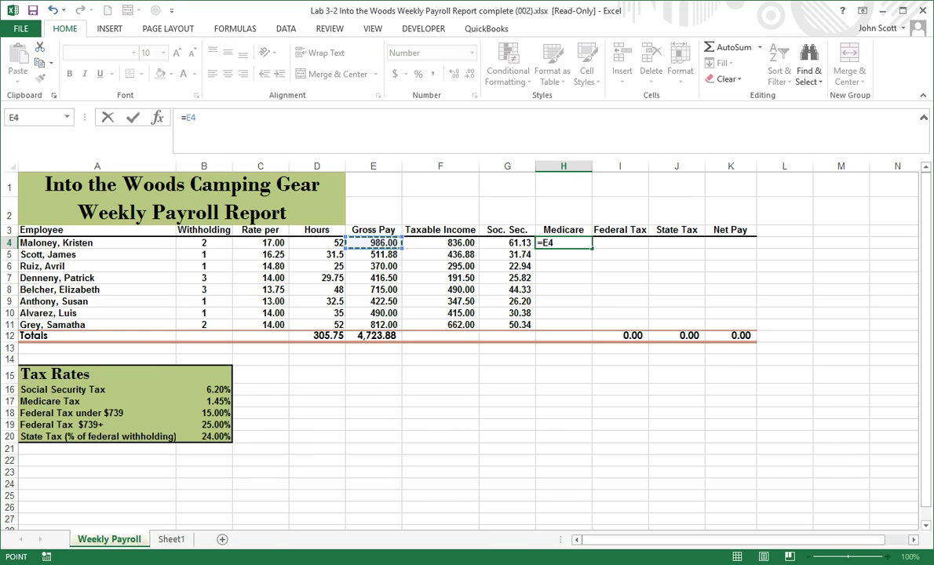
pyautogui.write('*')
pyautogui.click(179, 401)
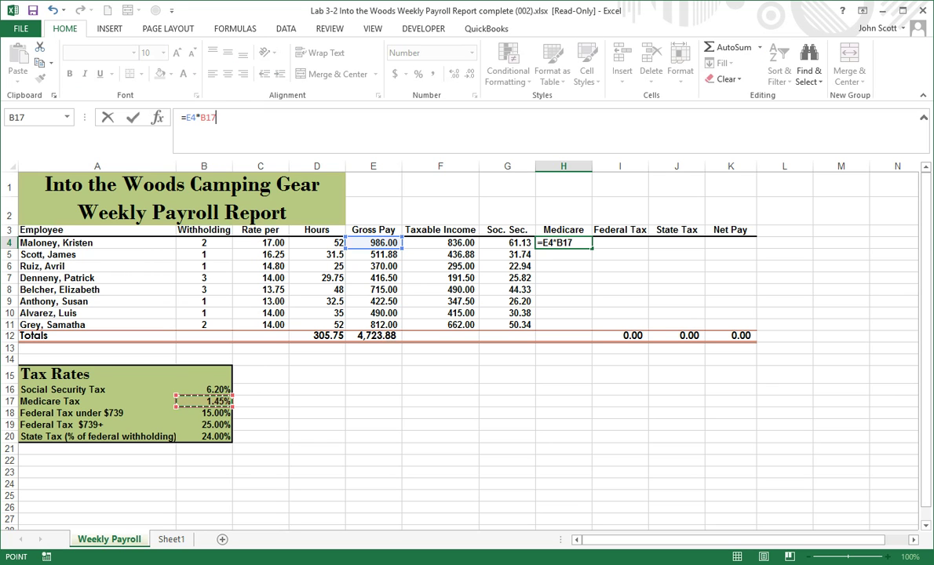
pyautogui.press('F4')
pyautogui.press('Return')
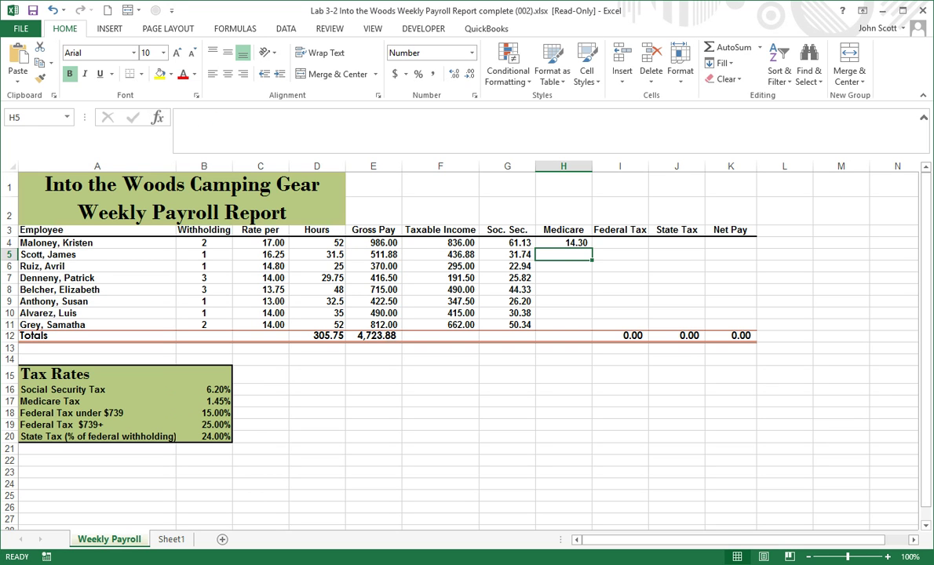
# Step: Fill the Medicare formula from H4 down through H11 and check the copied formulas in H5 to H9
pyautogui.click(563, 243)
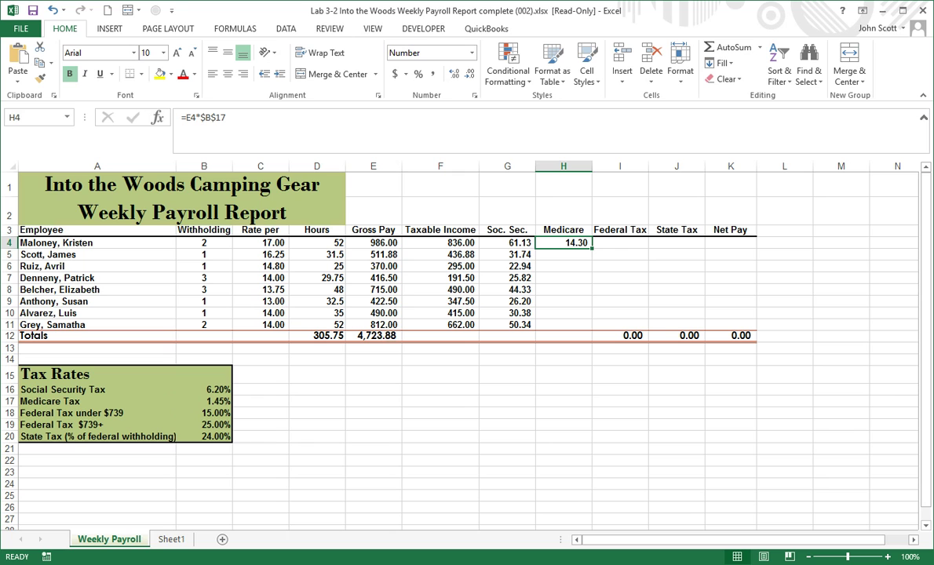
pyautogui.moveTo(592, 248); pyautogui.dragTo(592, 328)
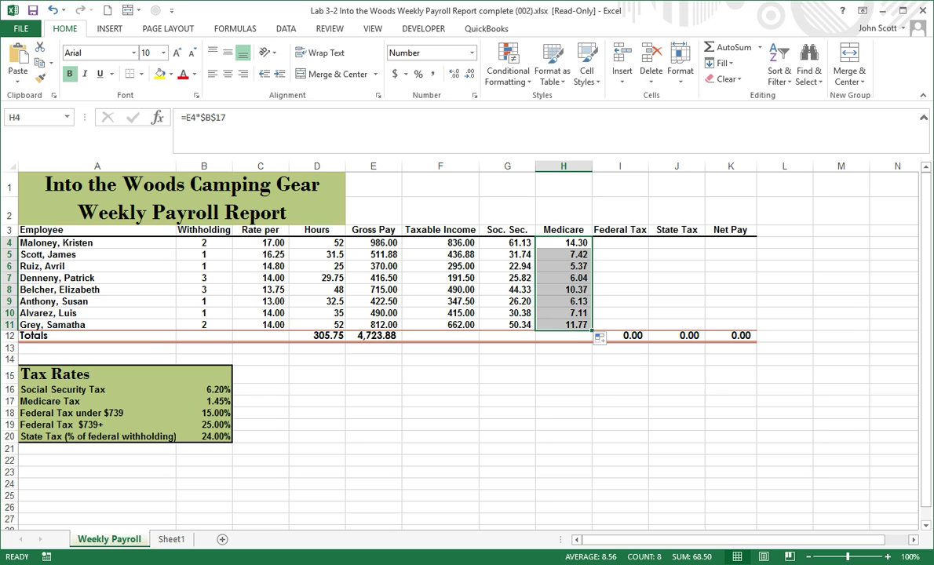
pyautogui.click(563, 254)
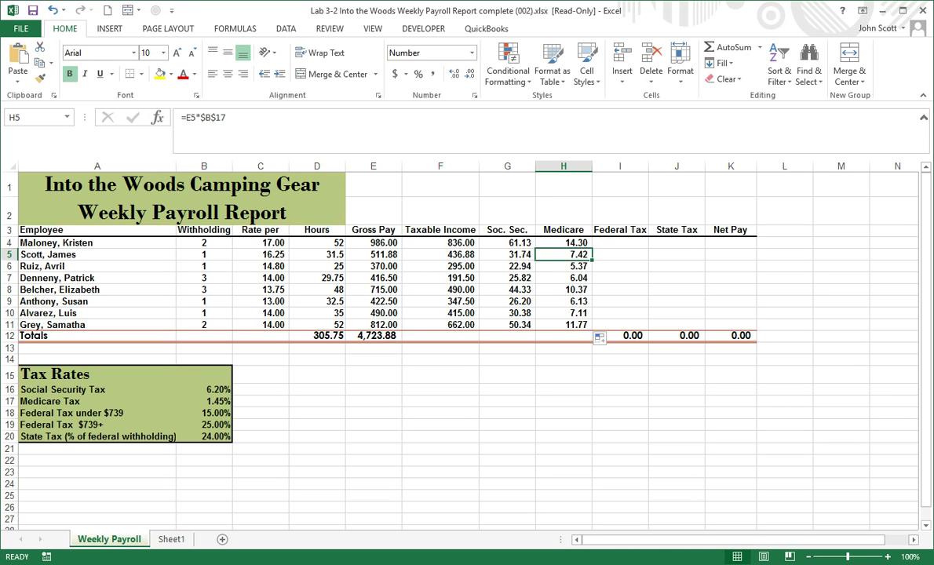
pyautogui.click(563, 266)
pyautogui.click(563, 278)
pyautogui.click(563, 290)
pyautogui.click(563, 302)
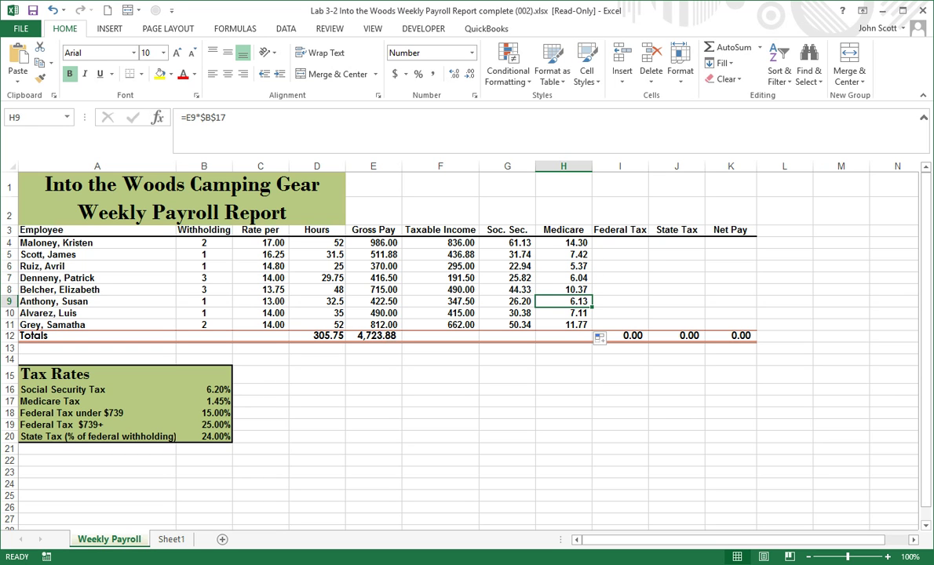
# Step: Start an IF formula in the Federal Tax cell I4 with the logical test F4<=739
pyautogui.click(620, 243)
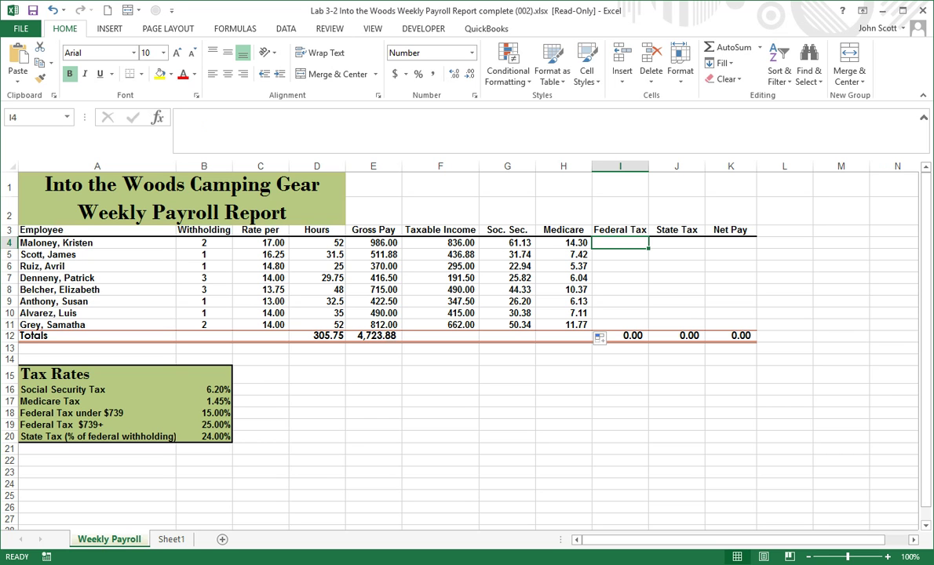
pyautogui.hotkey('alt', 'Tab')
pyautogui.click(181, 117)
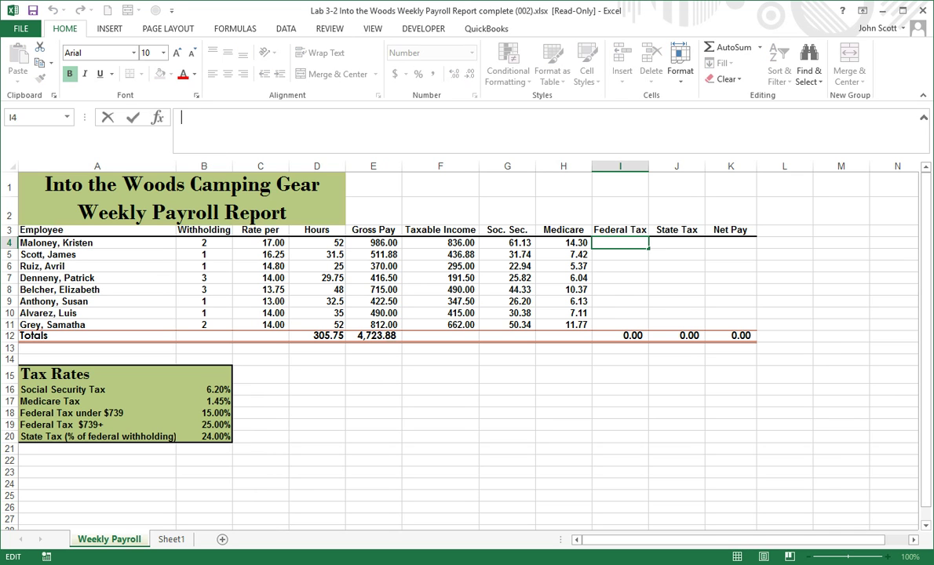
pyautogui.write('=')
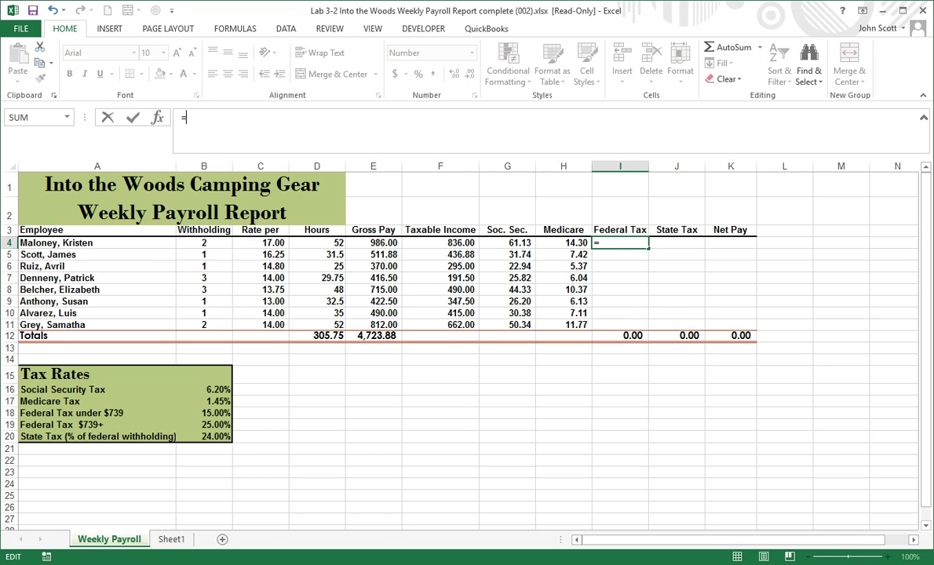
pyautogui.write('if')
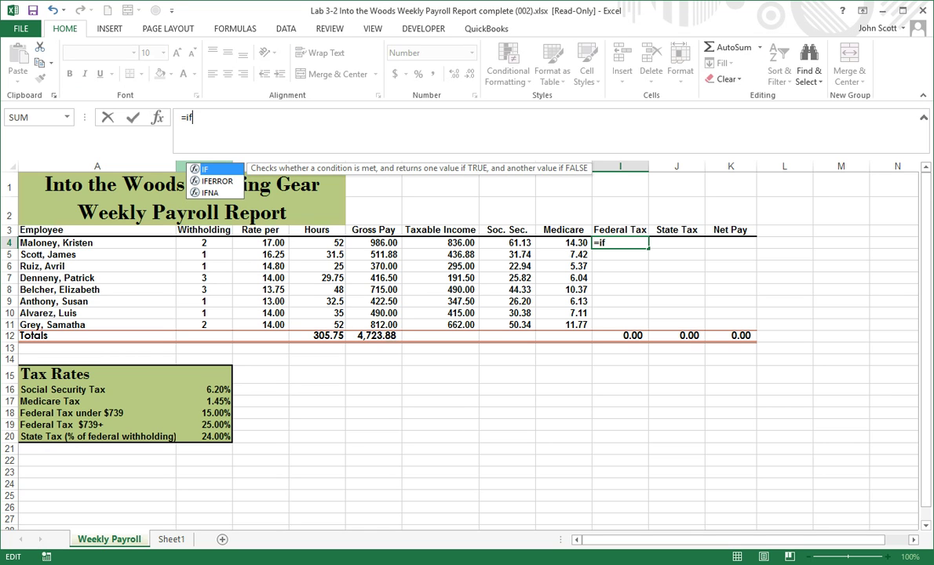
pyautogui.press('Tab')
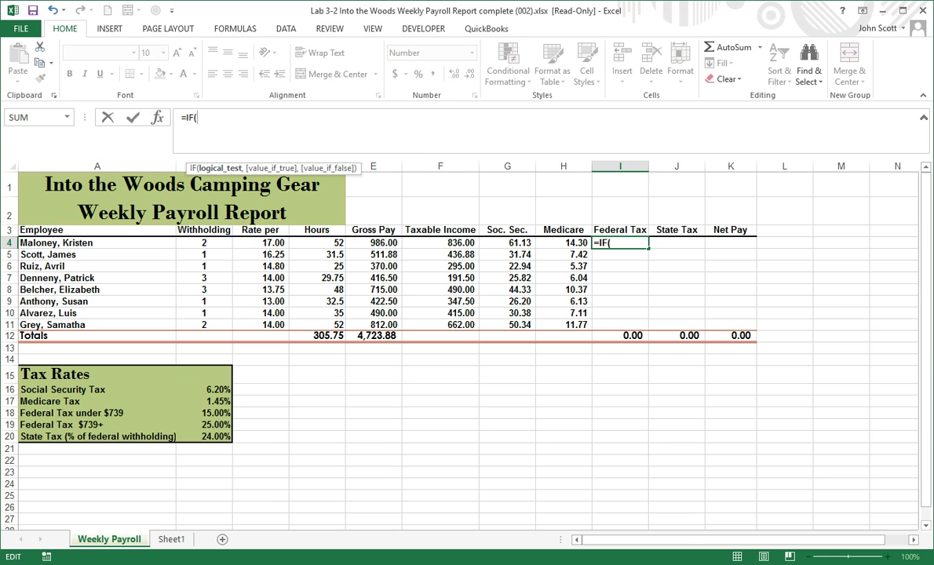
pyautogui.click(440, 243)
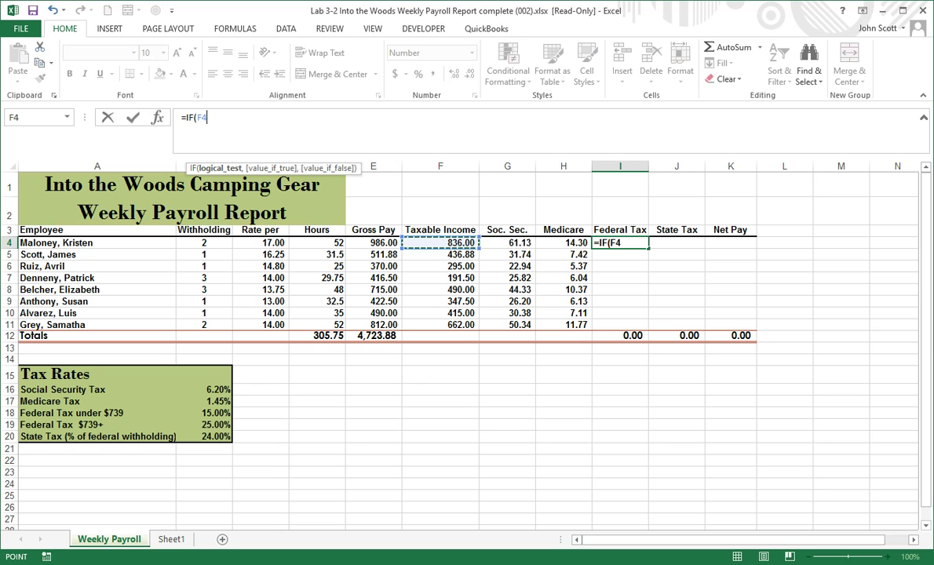
pyautogui.write('<=')
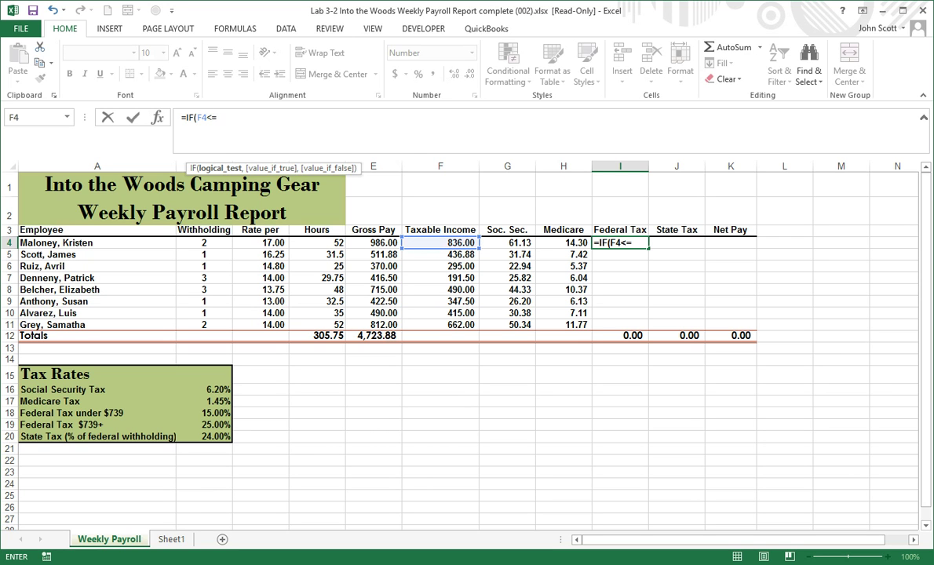
pyautogui.write('739,')
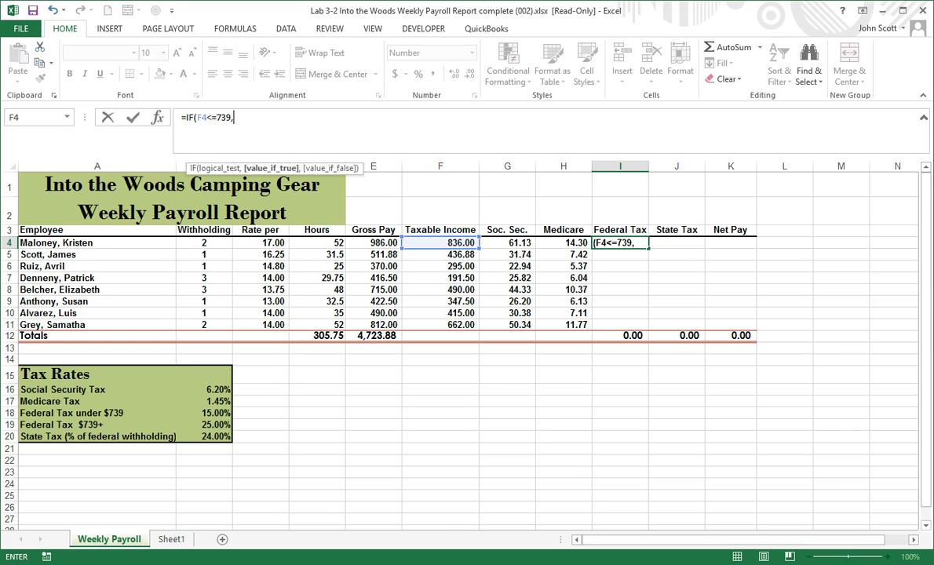
# Step: Add F4*$B$18 as the IF formula's value-if-true argument, keeping the tax rate reference absolute
pyautogui.click(440, 242)
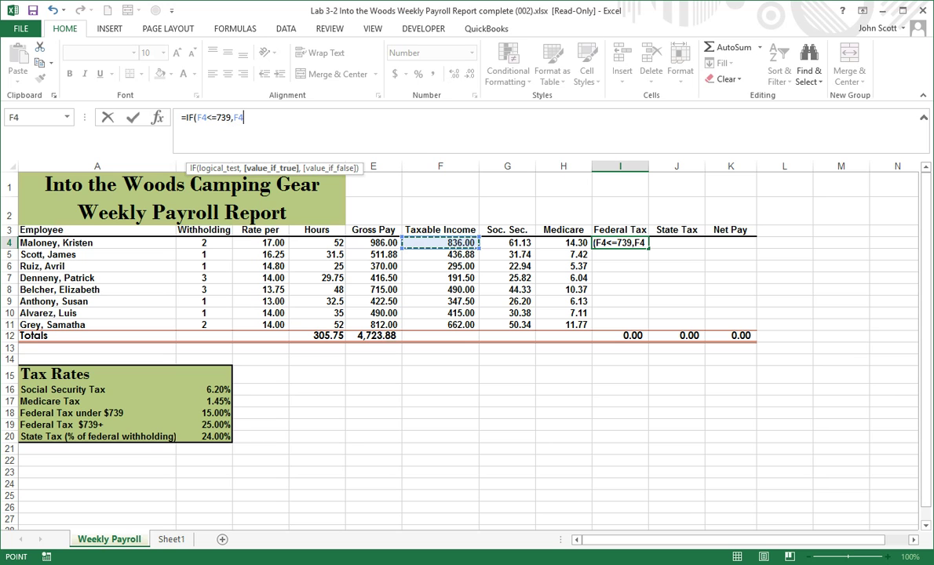
pyautogui.write('*')
pyautogui.click(204, 413)
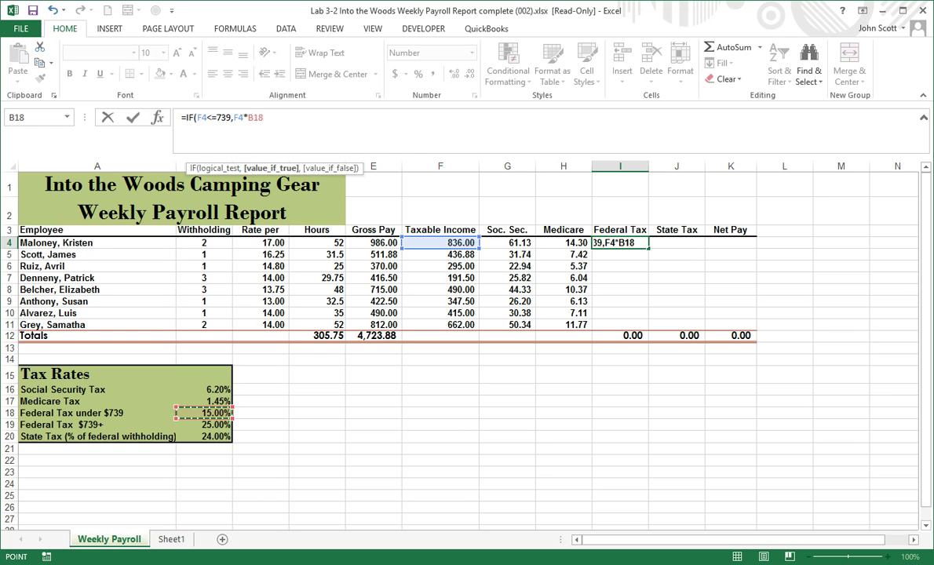
pyautogui.press('F4')
pyautogui.write(',')
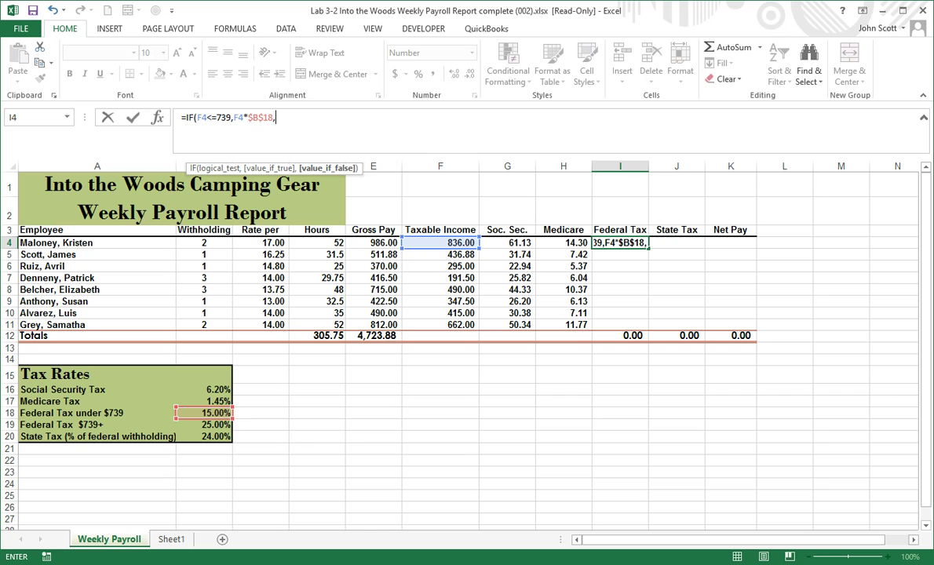
pyautogui.write('110385')
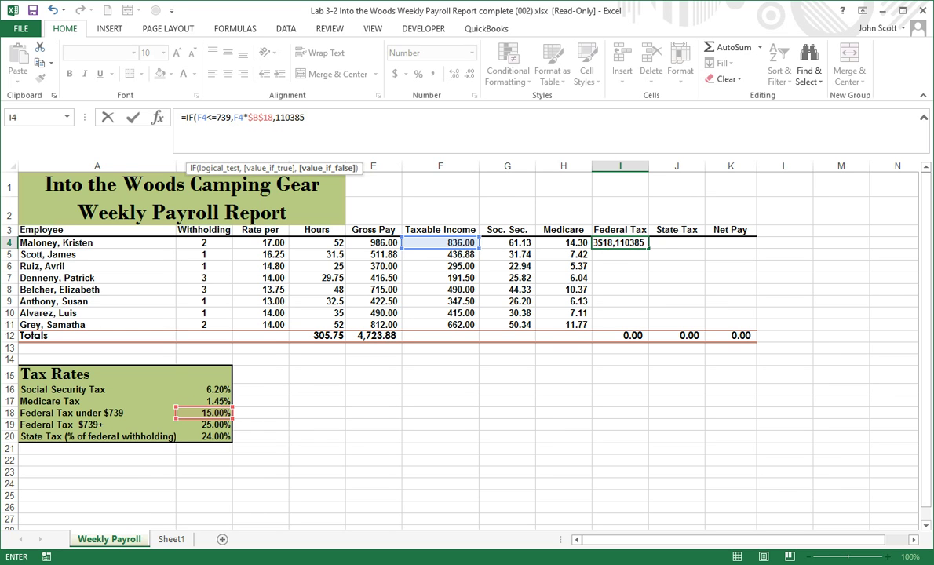
pyautogui.write('+')
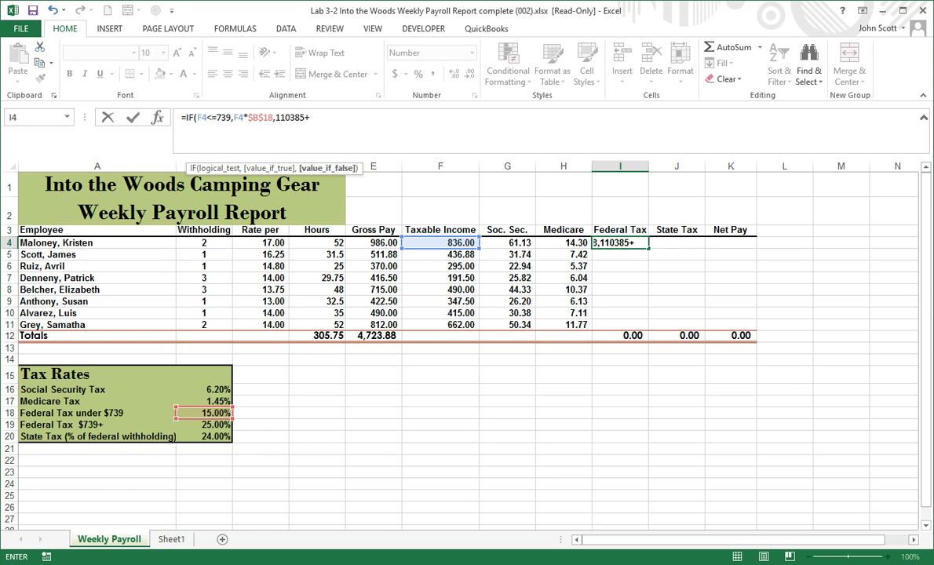
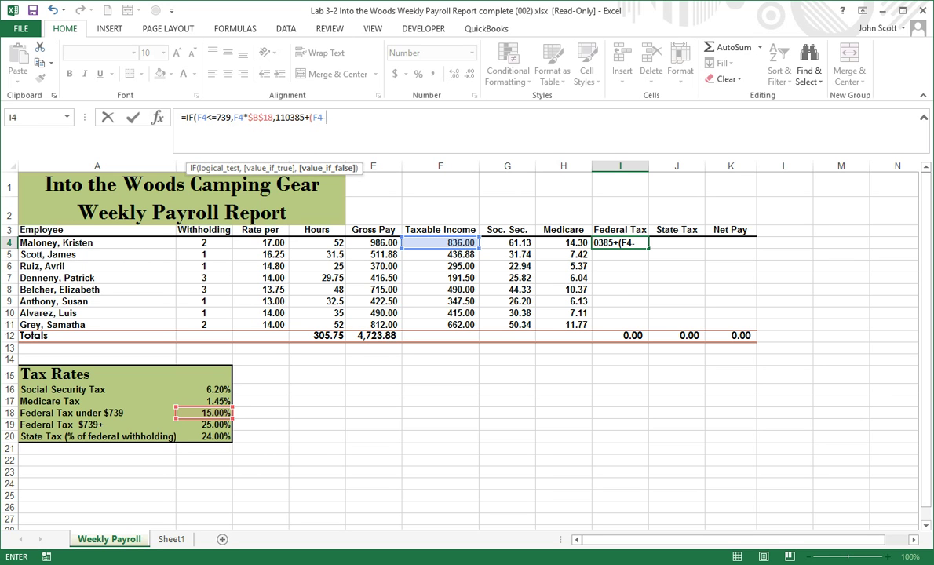
# Step: Complete the value-if-false argument of the I4 formula with (F4-739)*$B$19, keeping the 25% tax rate reference absolute
pyautogui.write('739)*')
pyautogui.click(204, 425)
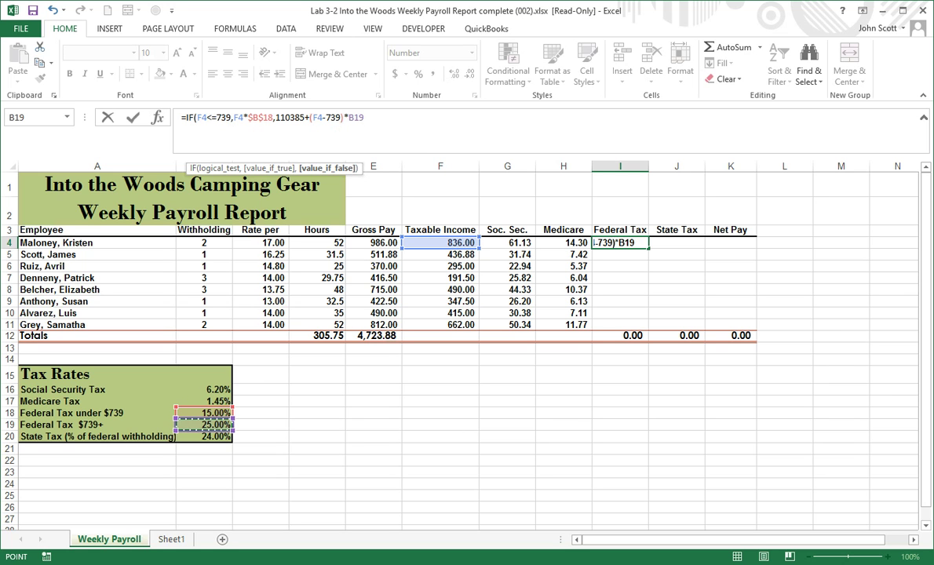
pyautogui.press('F4')
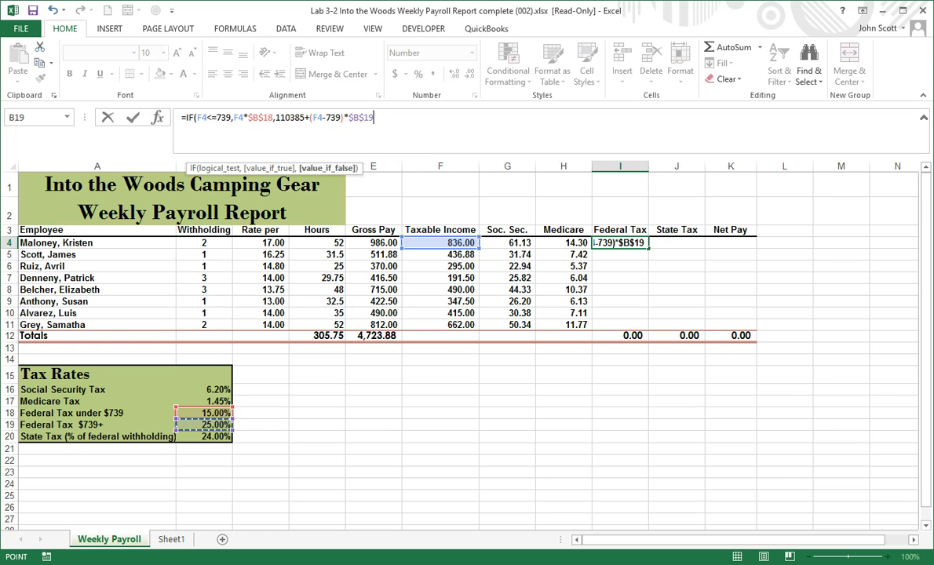
# Step: Correct the base amount in I4's IF formula to 110.85, complete the formula, and fill it down through I11
pyautogui.click(274, 117)
pyautogui.click(296, 117)
pyautogui.press('BackSpace')
pyautogui.write('.')
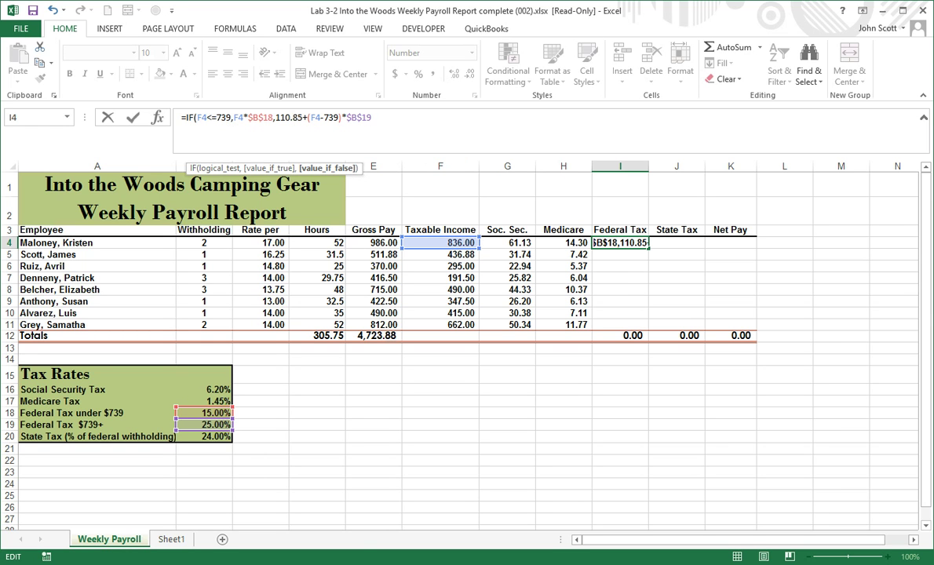
pyautogui.write(')')
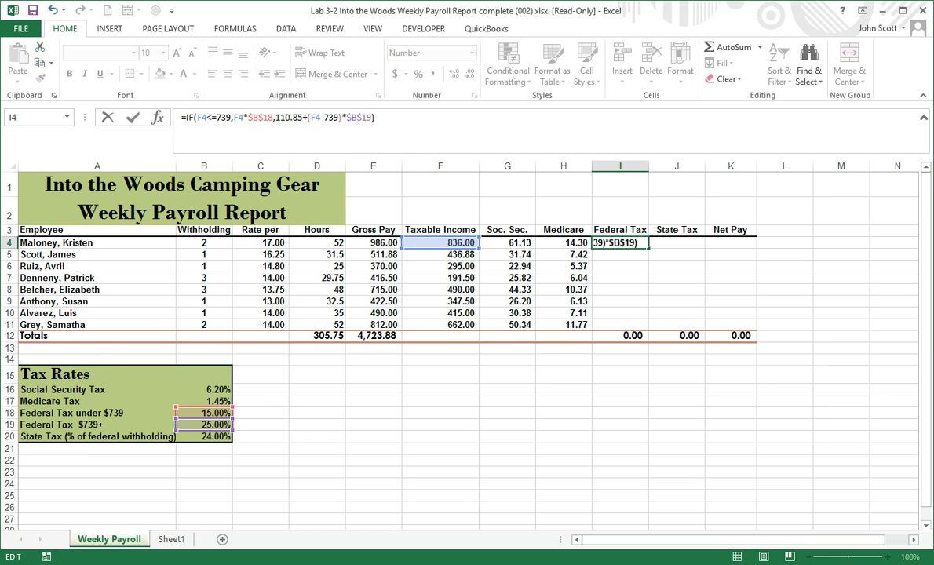
pyautogui.press('Return')
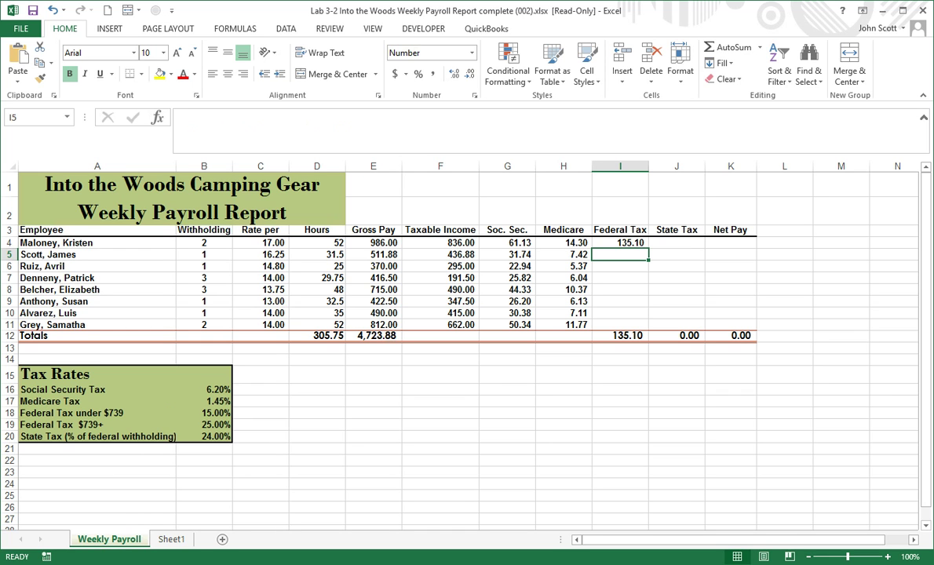
pyautogui.click(620, 243)
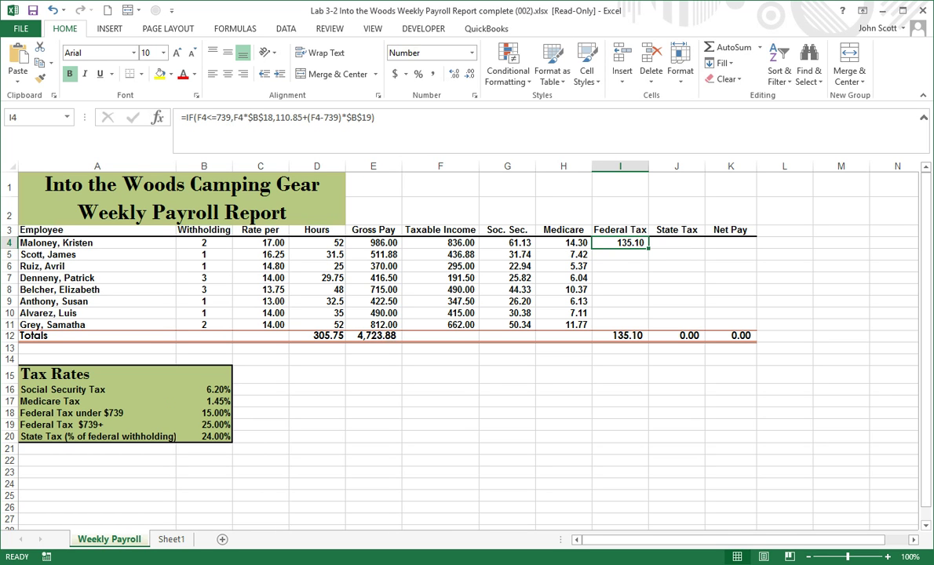
pyautogui.moveTo(648, 249); pyautogui.dragTo(649, 327)
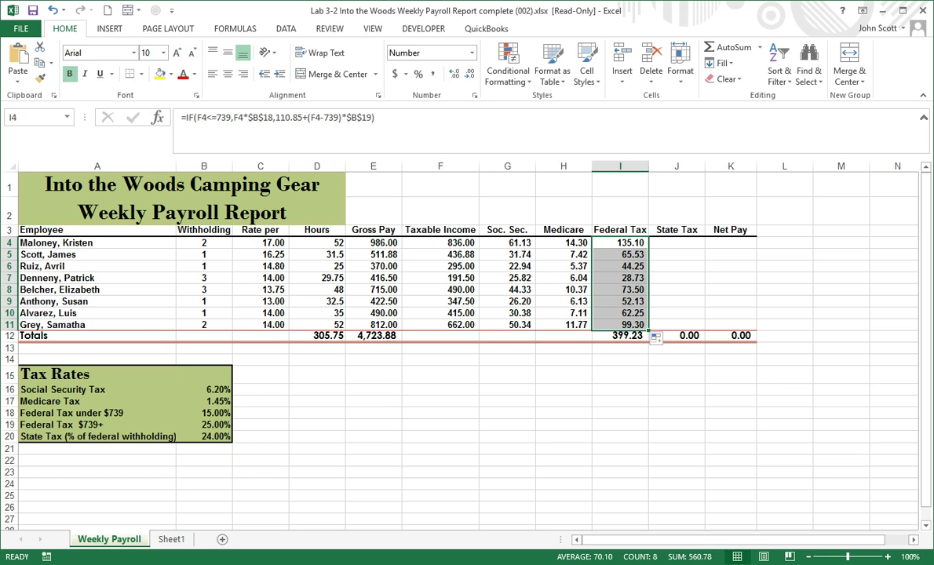
# Step: Enter the State Tax formula =I4*$B$20 in J4 and fill it down through J11
pyautogui.click(676, 243)
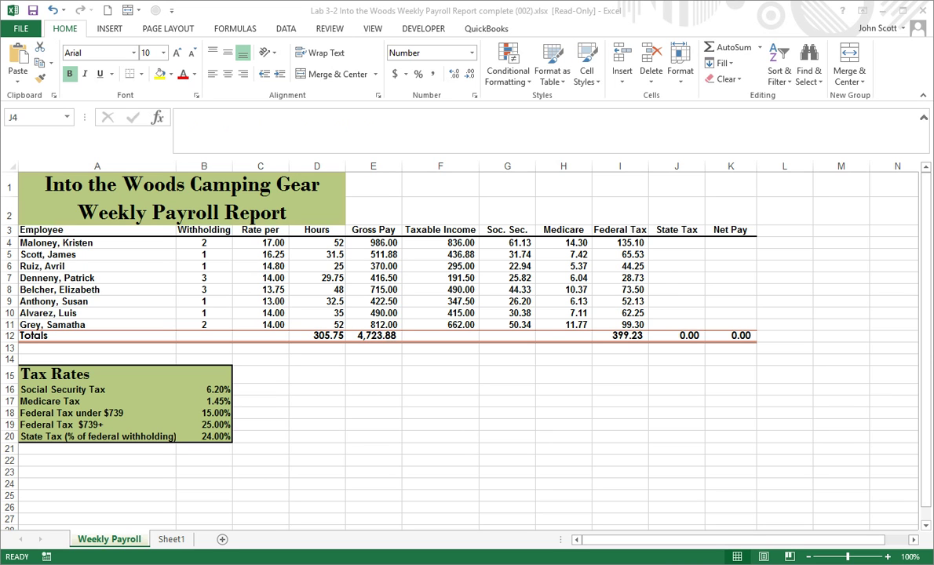
pyautogui.click(226, 127)
pyautogui.click(226, 126)
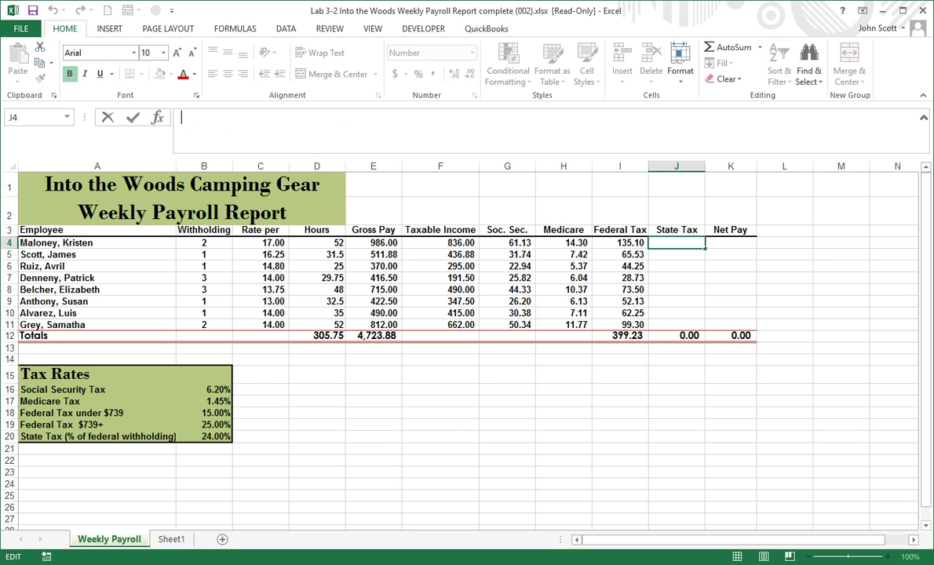
pyautogui.write('=')
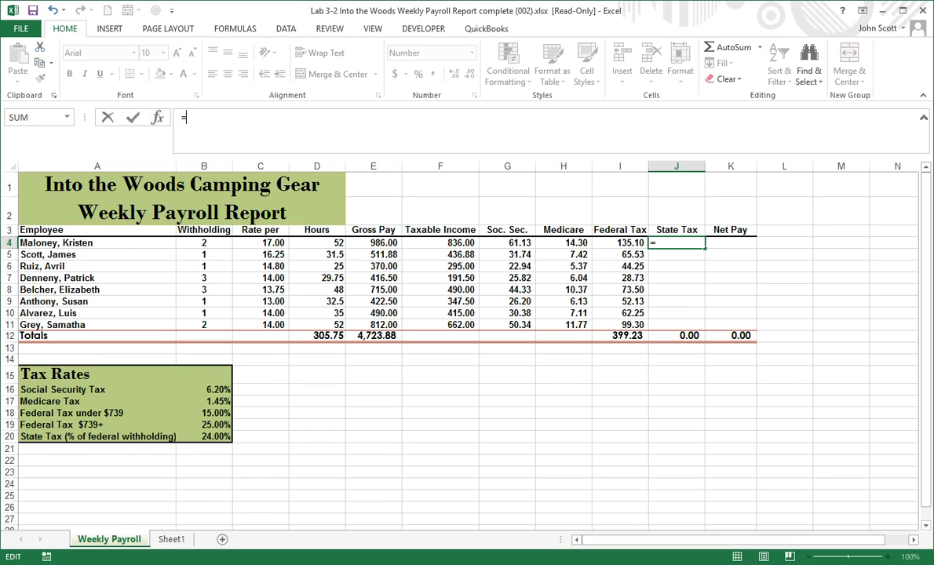
pyautogui.click(621, 243)
pyautogui.write('*')
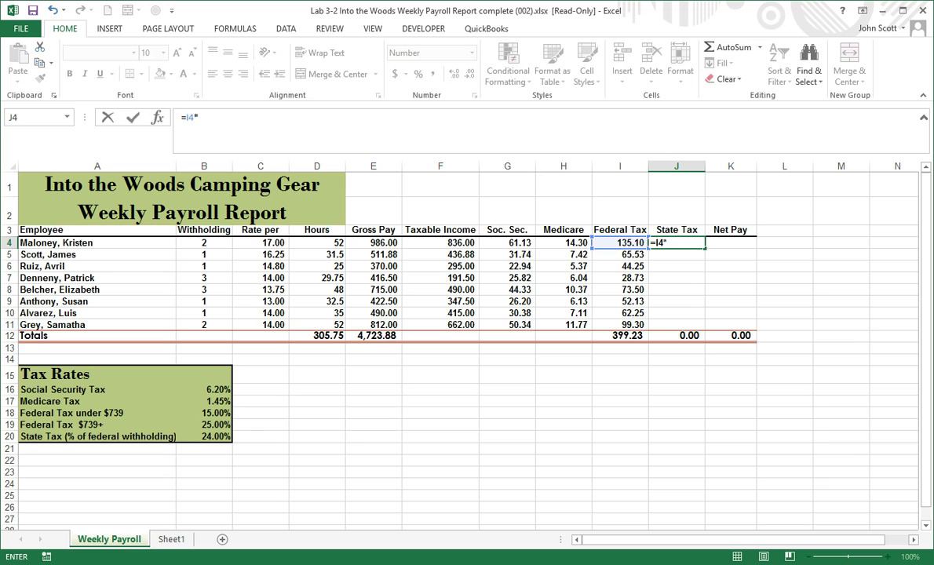
pyautogui.click(204, 437)
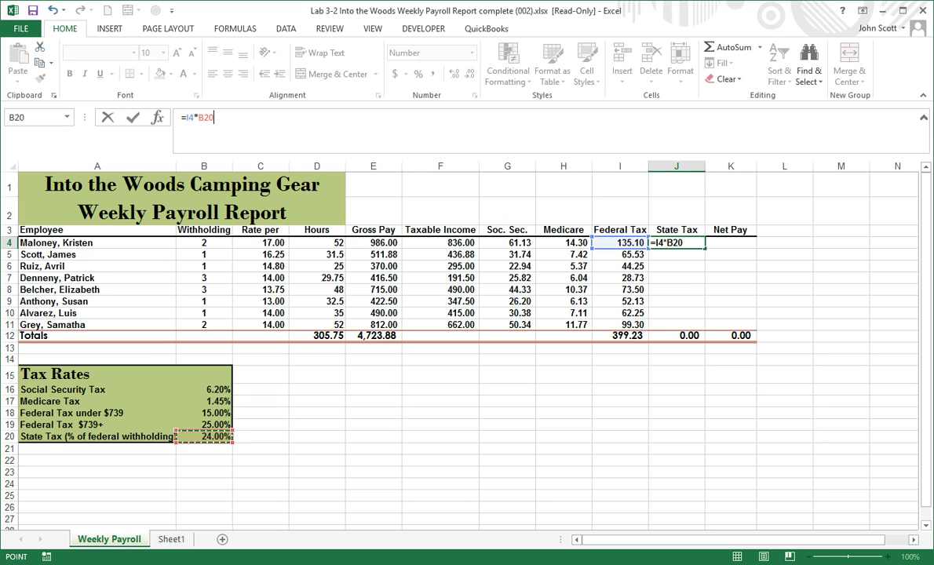
pyautogui.press('F4')
pyautogui.press('Return')
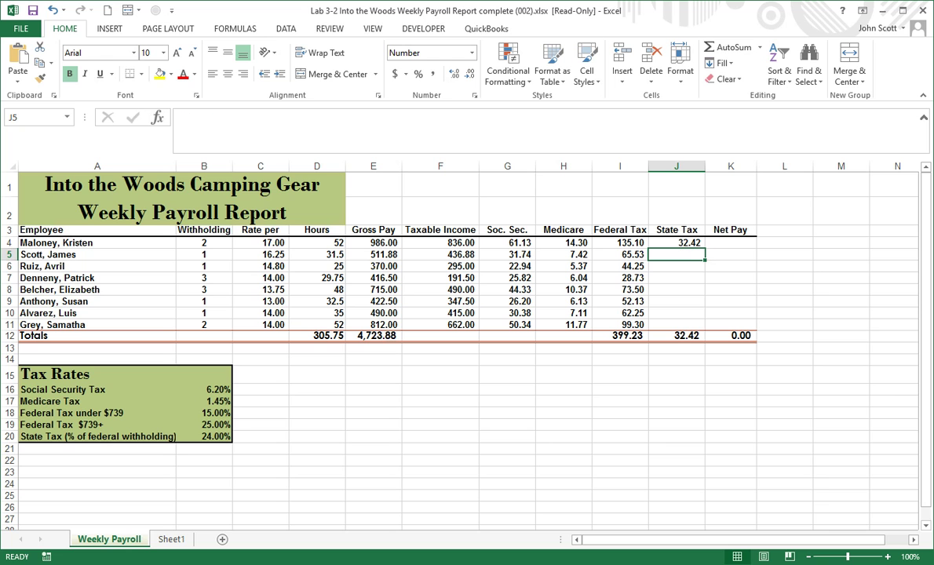
pyautogui.click(676, 242)
pyautogui.moveTo(705, 248); pyautogui.dragTo(695, 327)
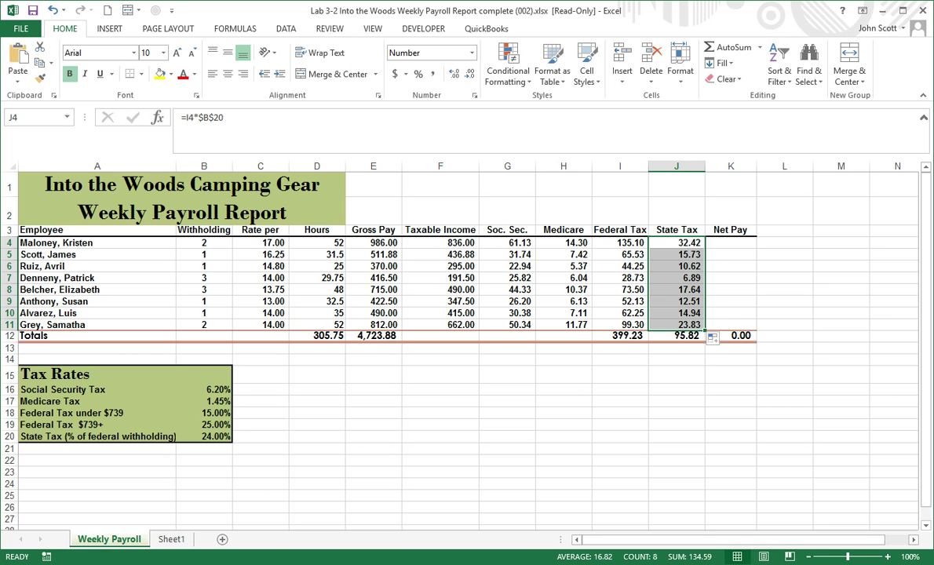
# Step: Enter a Net Pay formula in K4 that subtracts the summed taxes from gross pay, =E4-SUM(G4:J4)
pyautogui.click(730, 243)
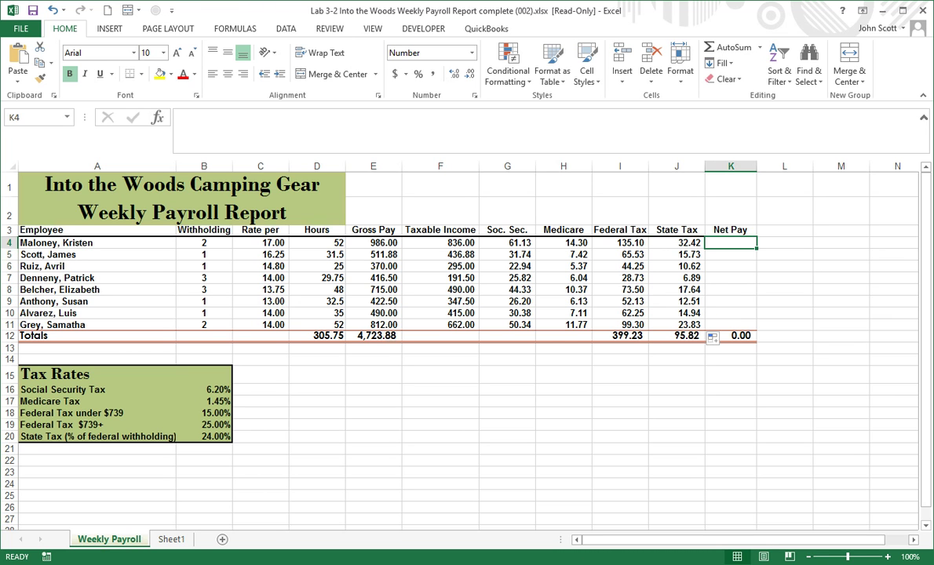
pyautogui.hotkey('alt', 'Tab')
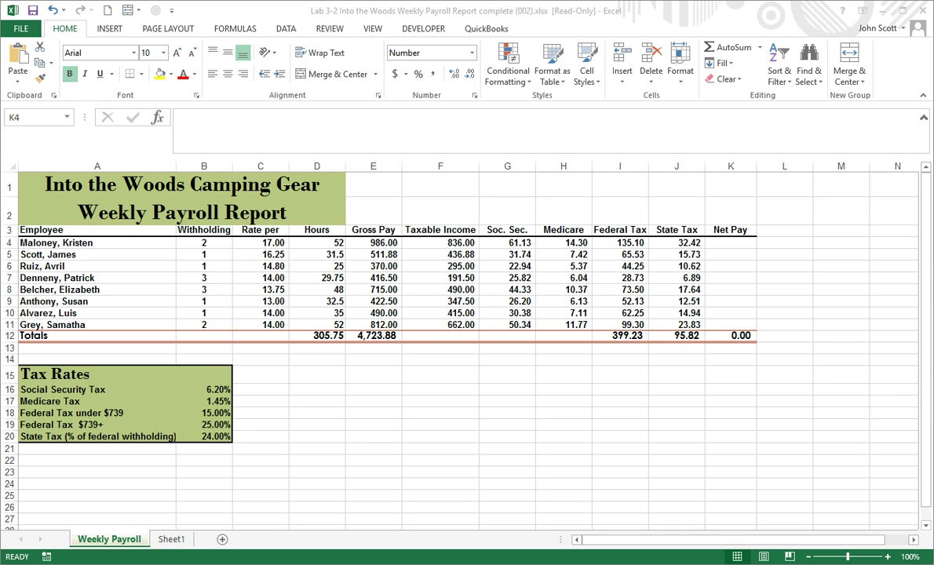
pyautogui.click(182, 118)
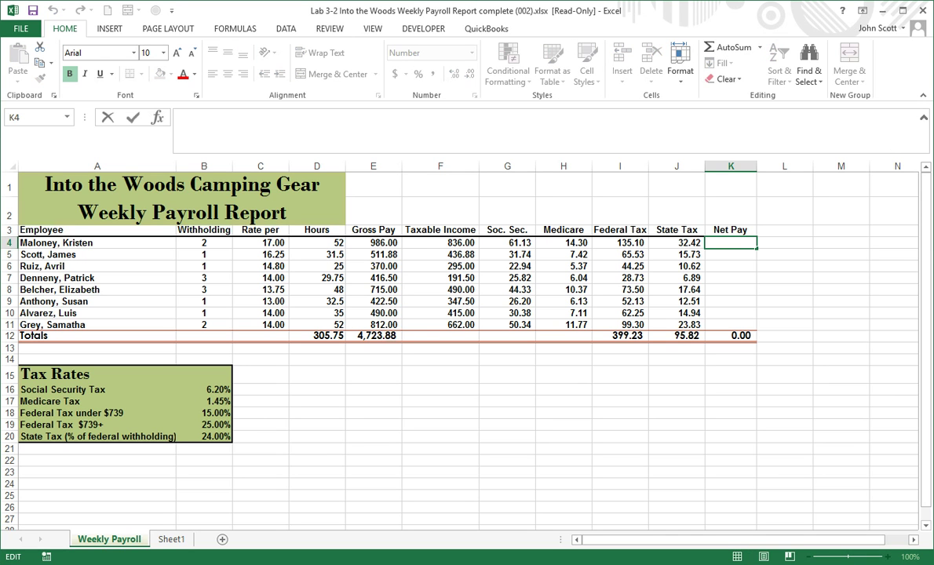
pyautogui.write('=')
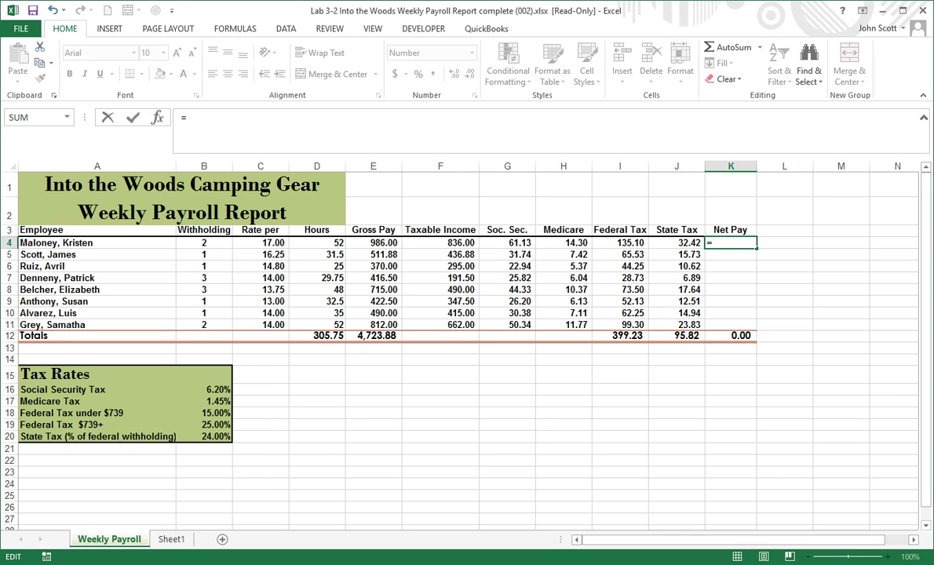
pyautogui.click(373, 242)
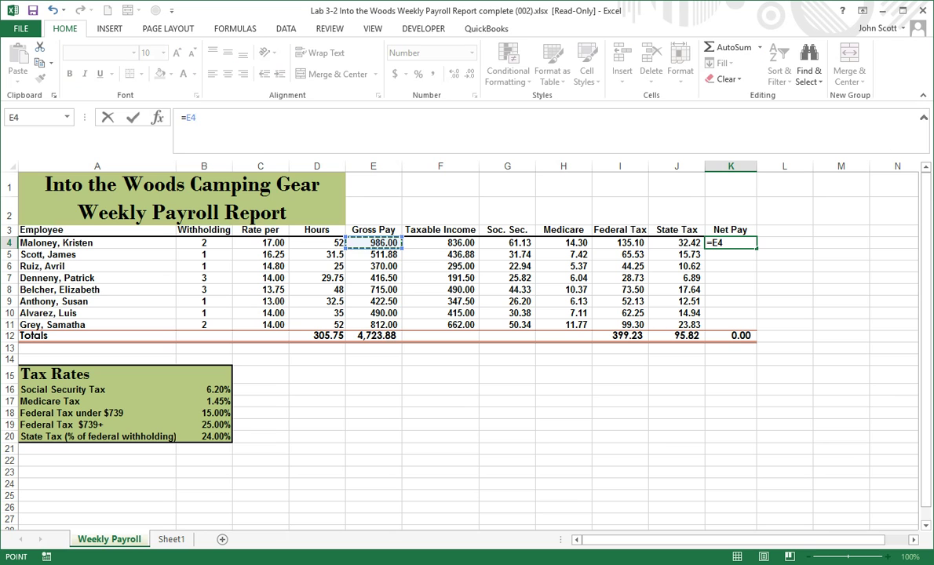
pyautogui.write('-sum')
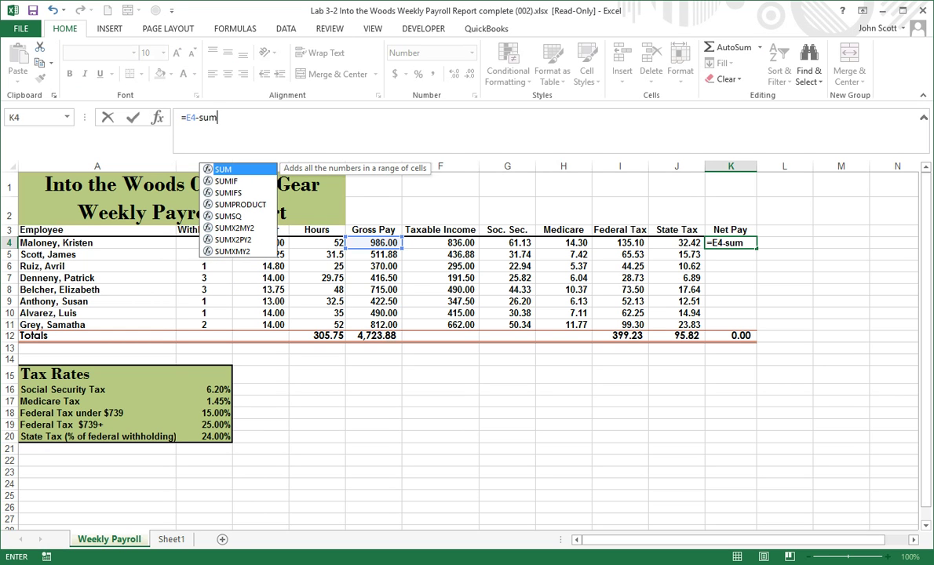
pyautogui.press('Tab')
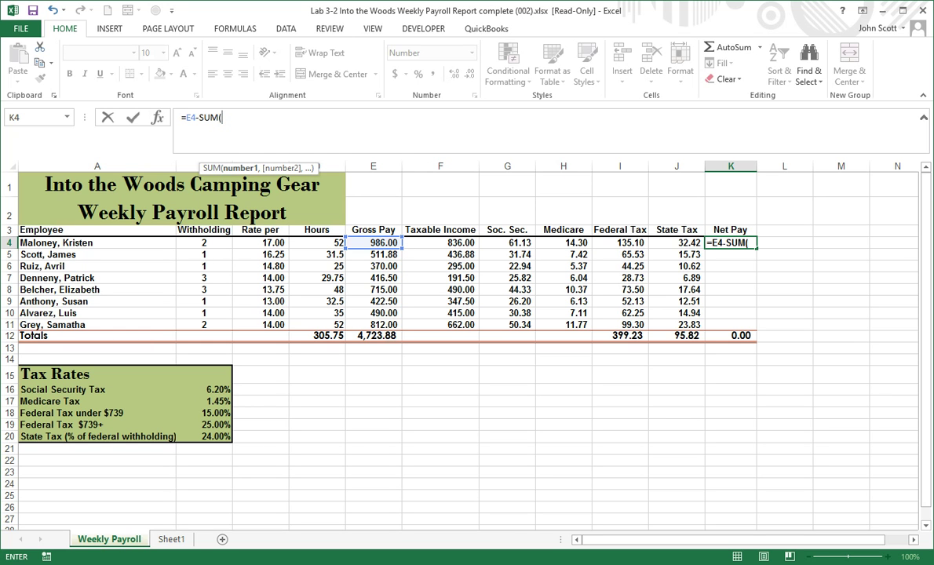
pyautogui.click(507, 242)
pyautogui.moveTo(508, 242); pyautogui.dragTo(695, 244)
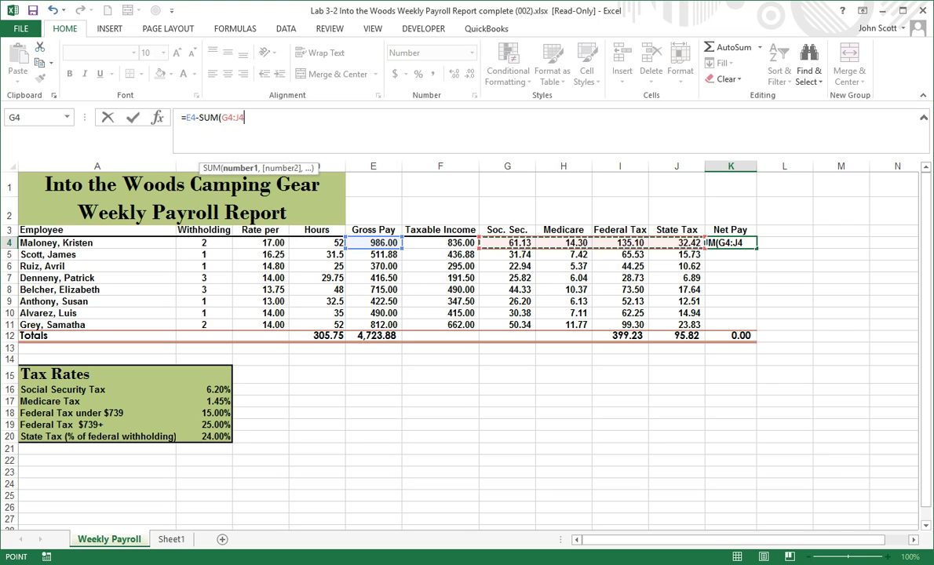
pyautogui.write(')')
pyautogui.press('Return')
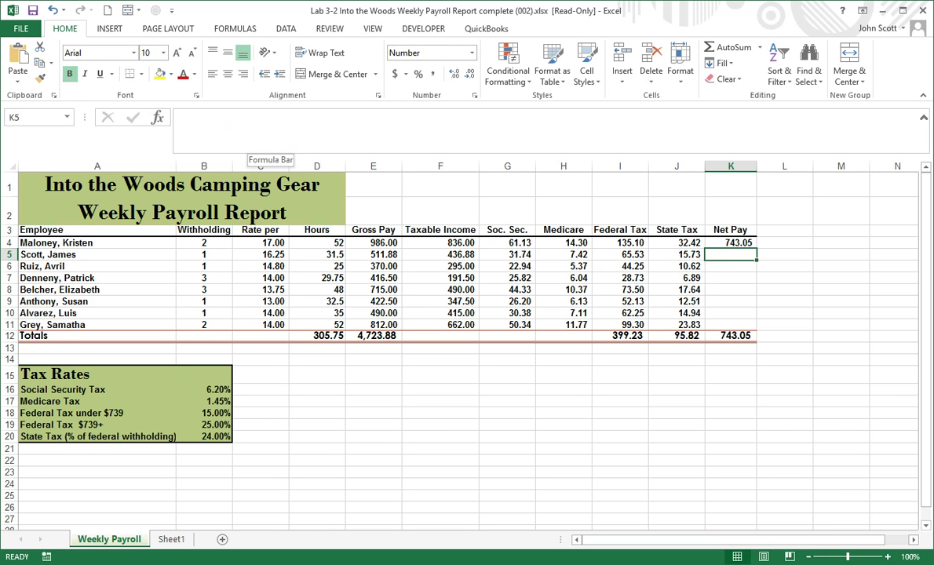
# Step: Fill the Net Pay formula from K4 down through K11
pyautogui.click(730, 243)
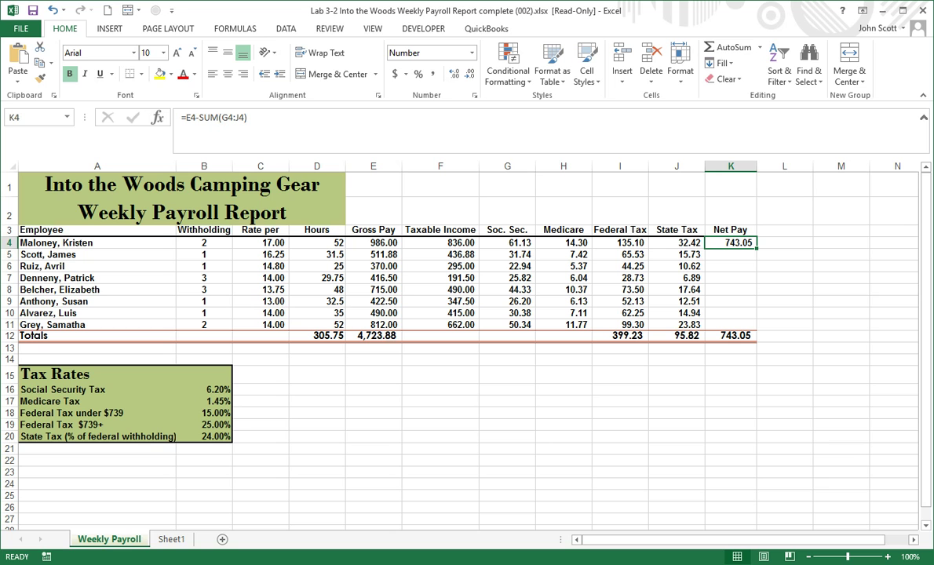
pyautogui.moveTo(756, 248); pyautogui.dragTo(757, 329)
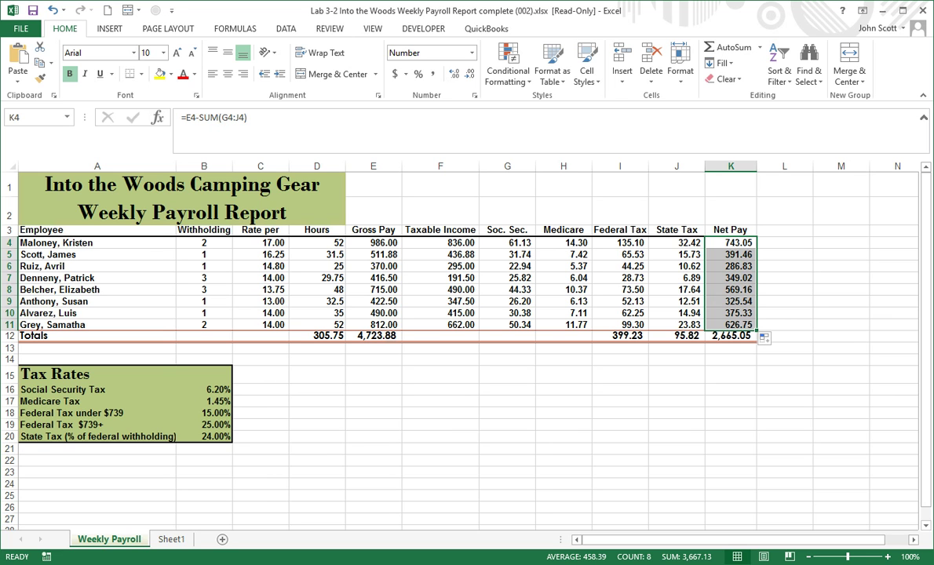
# Step: Select the Federal Tax total in I12 to check the range its SUM formula covers
pyautogui.click(620, 336)
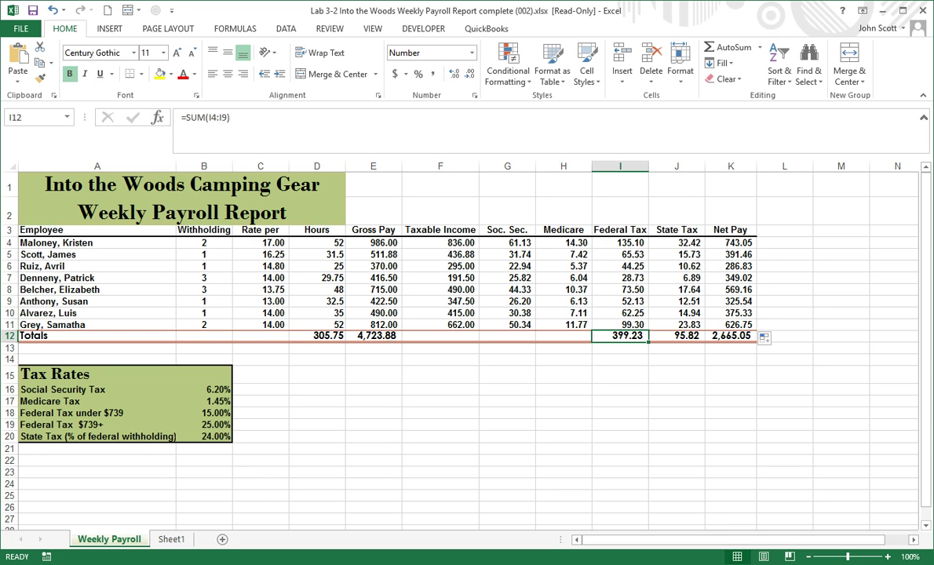